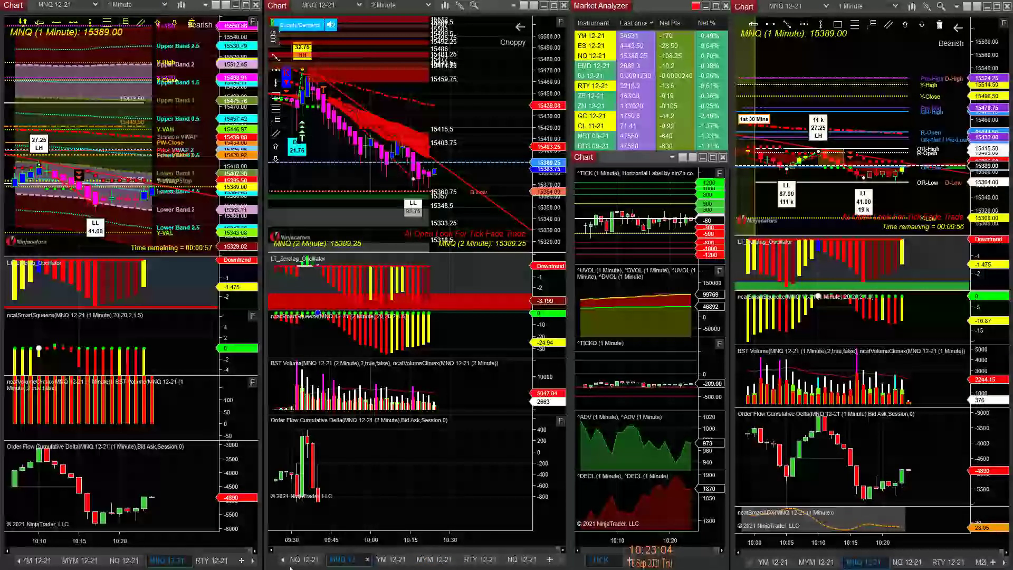
- Load NQ 12-21 data into the middle 2-minute chart in place of MNQ
{"action": "left_click", "coordinate": [304, 560]}
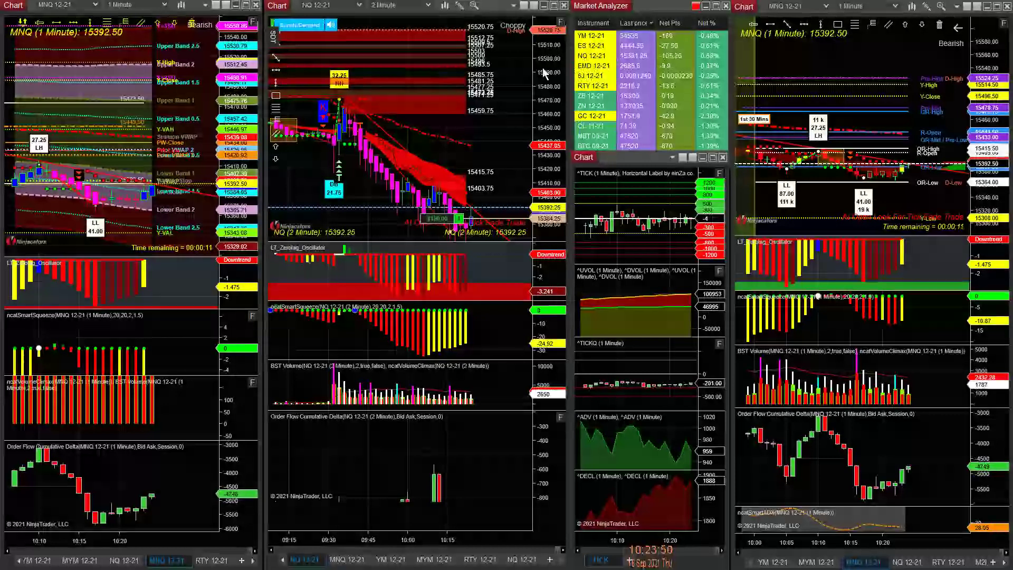
- Compress the NQ price axis so 15557.5 and the D-High line are visible
{"action": "left_click_drag", "start_coordinate": [558, 103], "coordinate": [557, 135]}
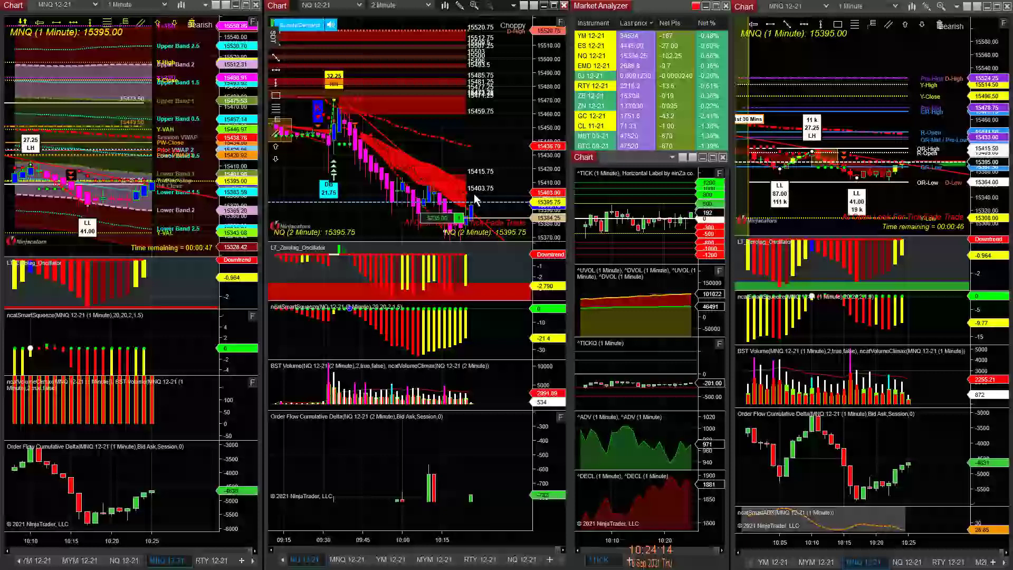
{"action": "left_click", "coordinate": [522, 204]}
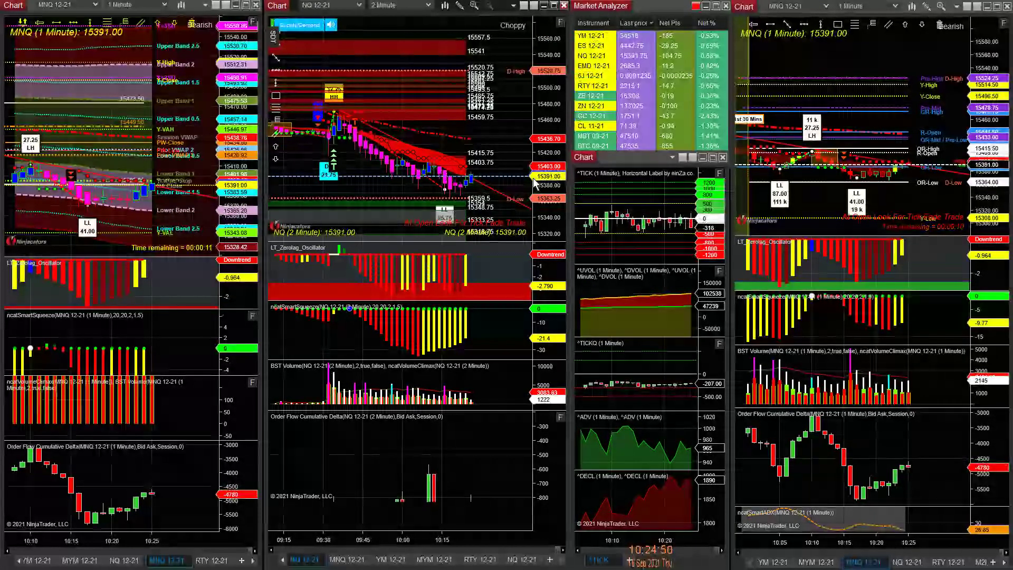
- Readjust the NQ chart's price scale, then zoom into the left MNQ 1-minute chart's price range
{"action": "left_click_drag", "start_coordinate": [548, 175], "coordinate": [548, 142]}
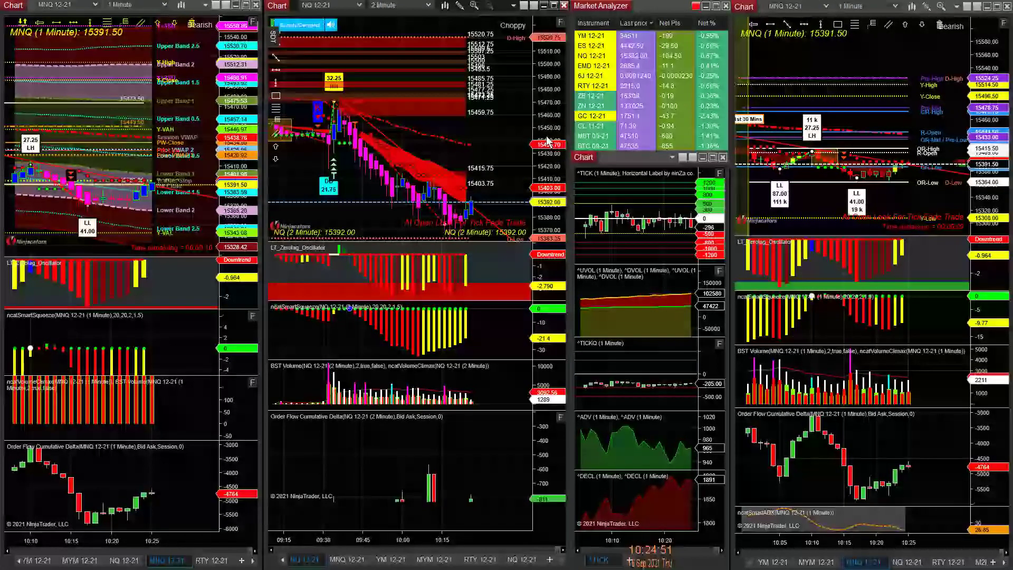
{"action": "left_click_drag", "start_coordinate": [548, 141], "coordinate": [471, 218]}
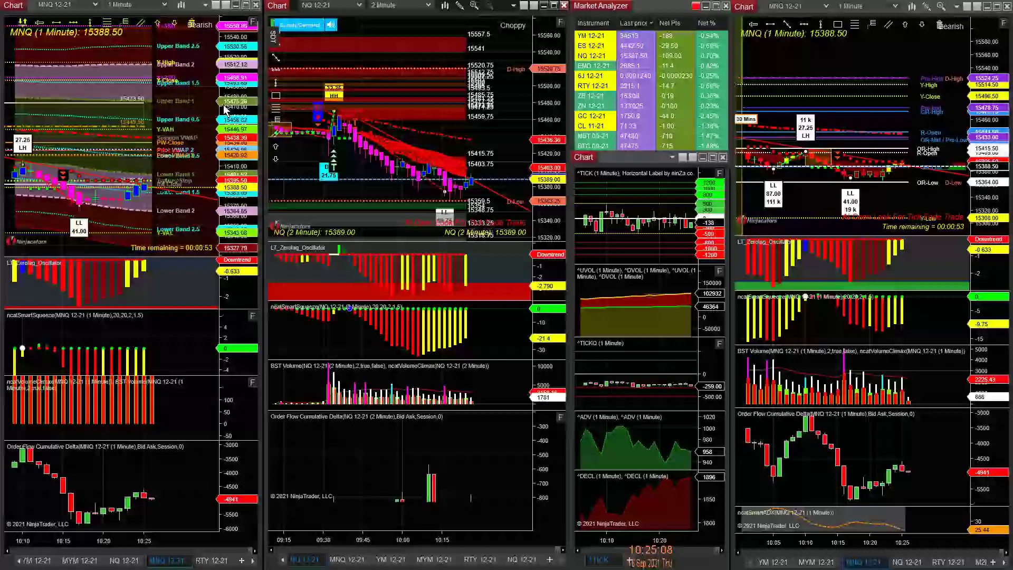
{"action": "mouse_move", "coordinate": [223, 108]}
{"action": "left_mouse_down"}
{"action": "mouse_move", "coordinate": [244, 135]}
{"action": "mouse_move", "coordinate": [242, 110]}
{"action": "left_mouse_up"}
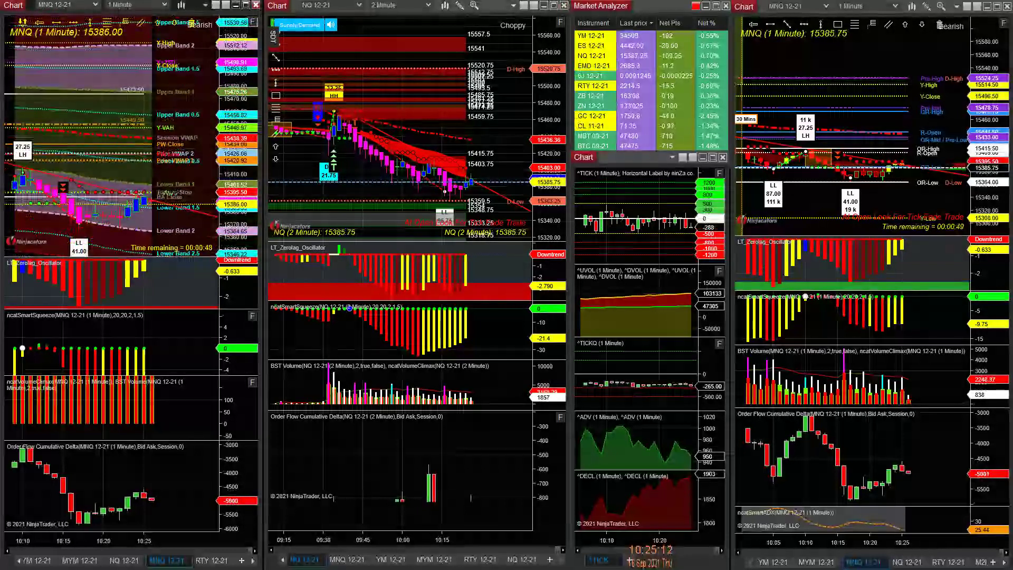